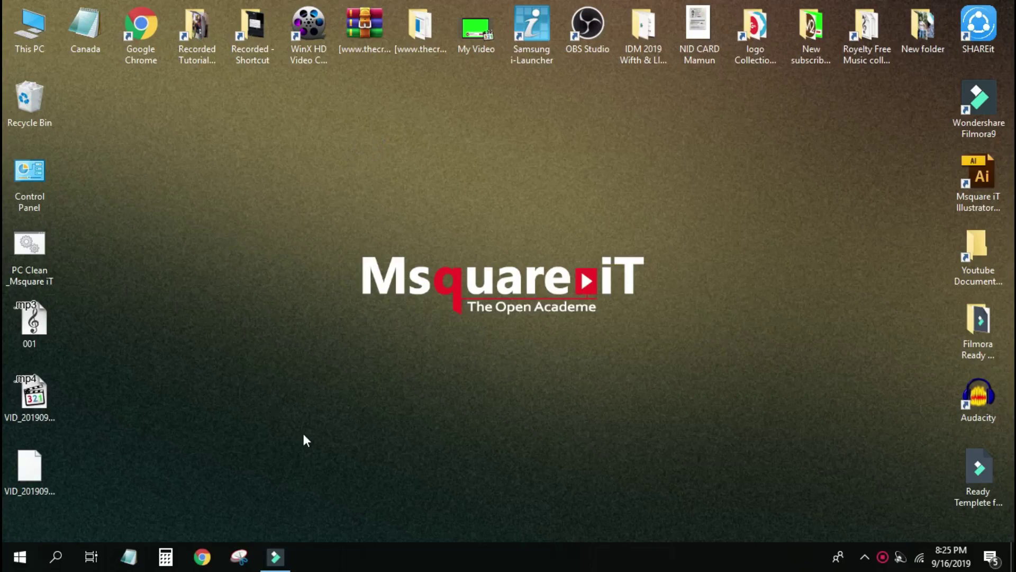
# Launch Google Chrome from the taskbar to a new tab page.
pyautogui.click(203, 556)
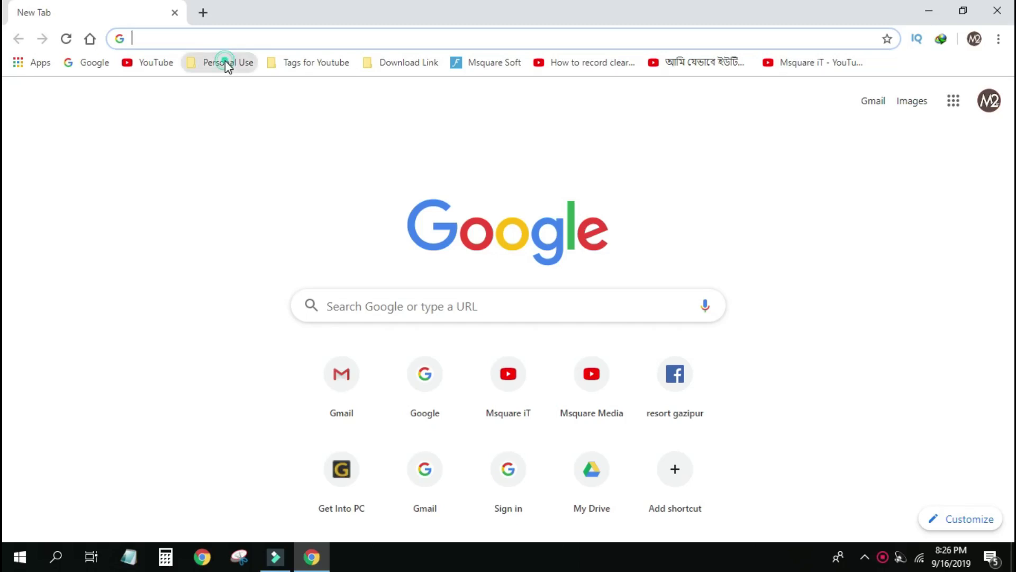
# Open the Google AdSense bookmark from the Personal Use bookmark folder.
pyautogui.click(227, 64)
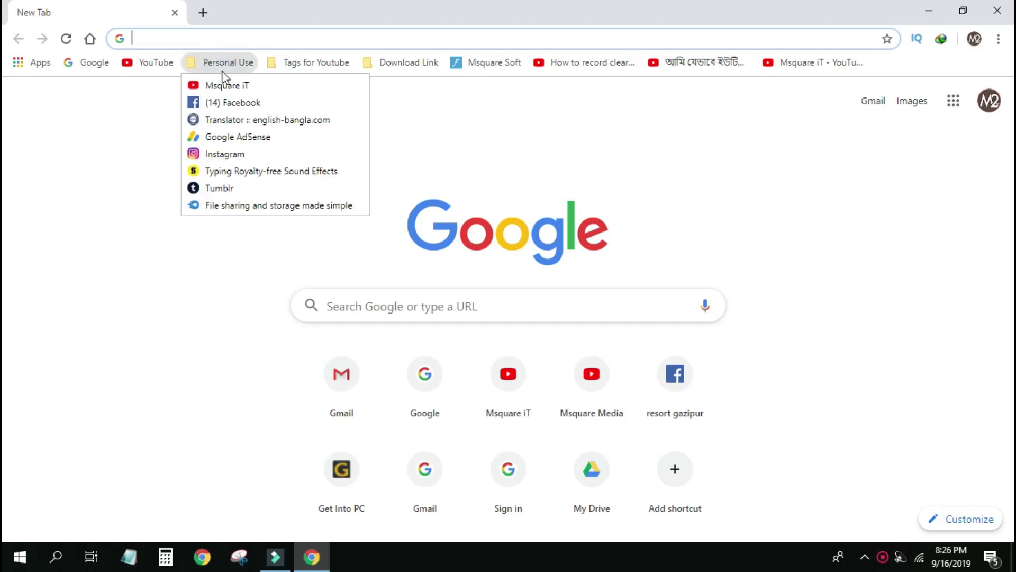
pyautogui.click(241, 138)
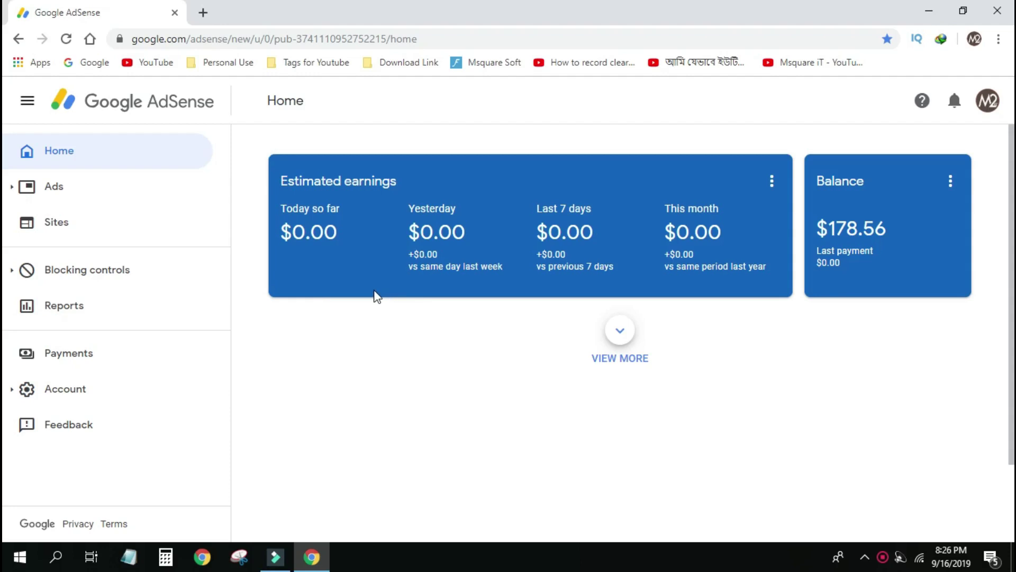
# Go from the AdSense overview, via the payments-on-hold notice, to the Payment methods page.
pyautogui.click(620, 340)
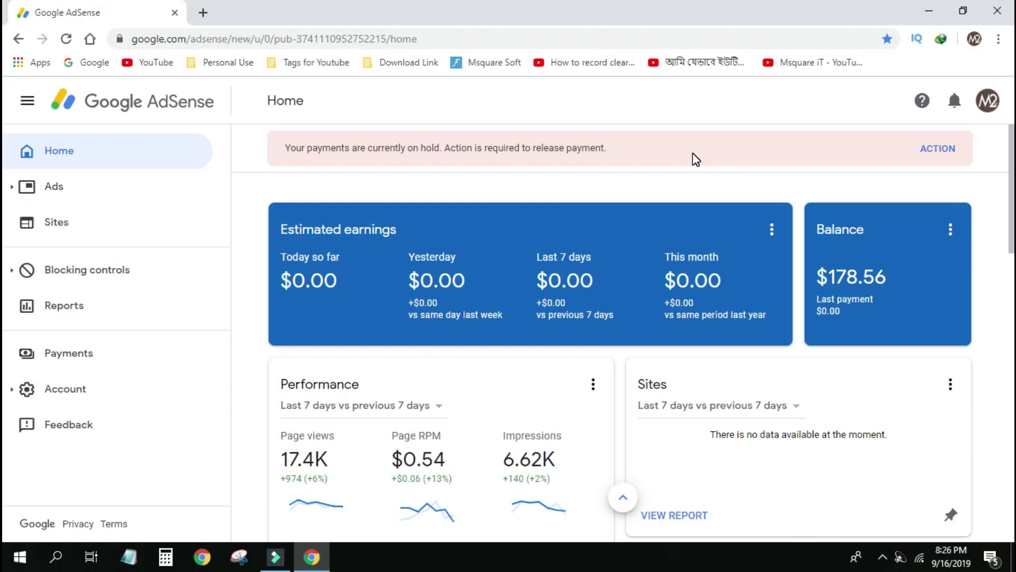
pyautogui.click(944, 151)
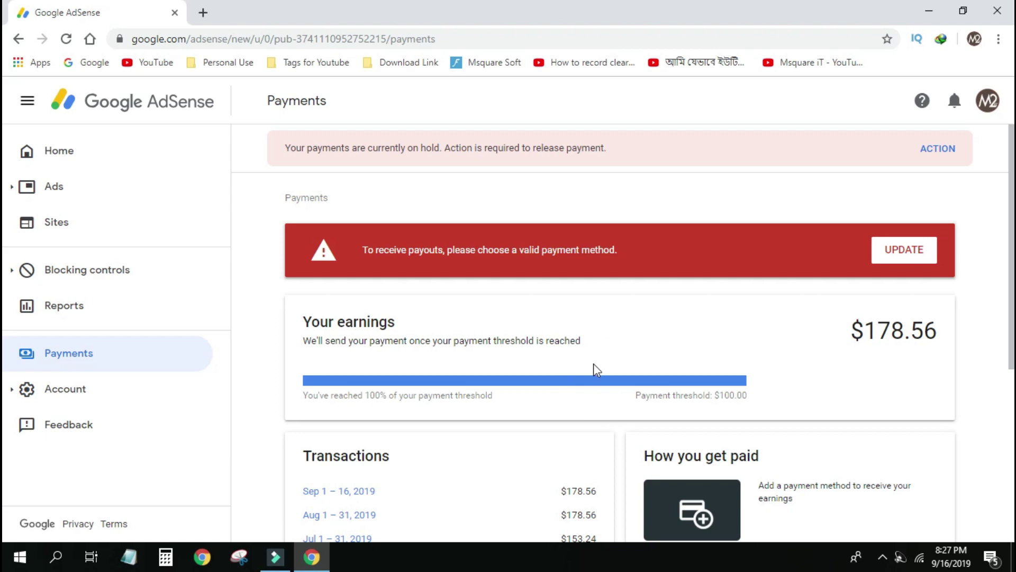
pyautogui.click(904, 250)
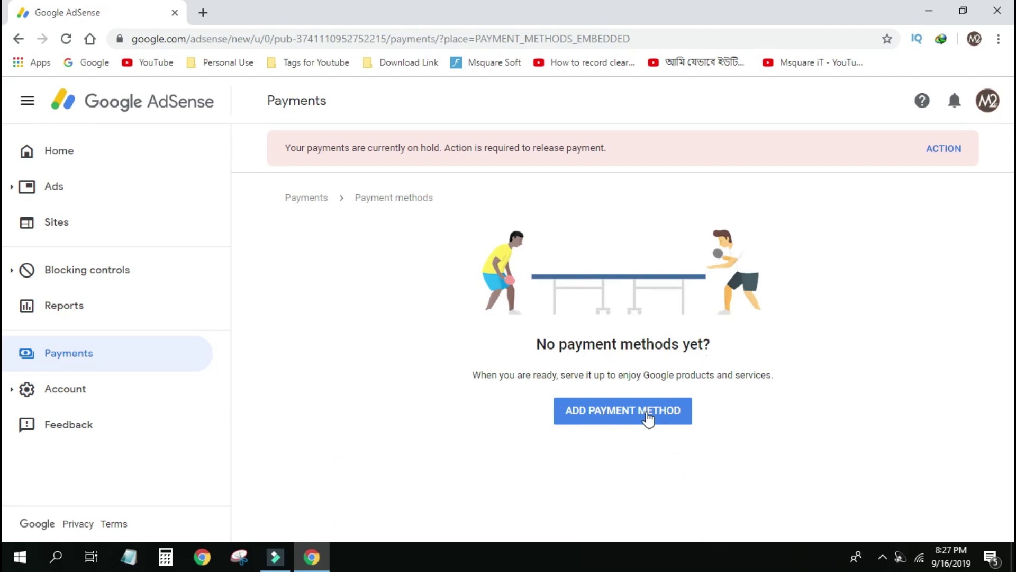
# Add a payment method and select 'Add new wire transfer details'.
pyautogui.click(614, 412)
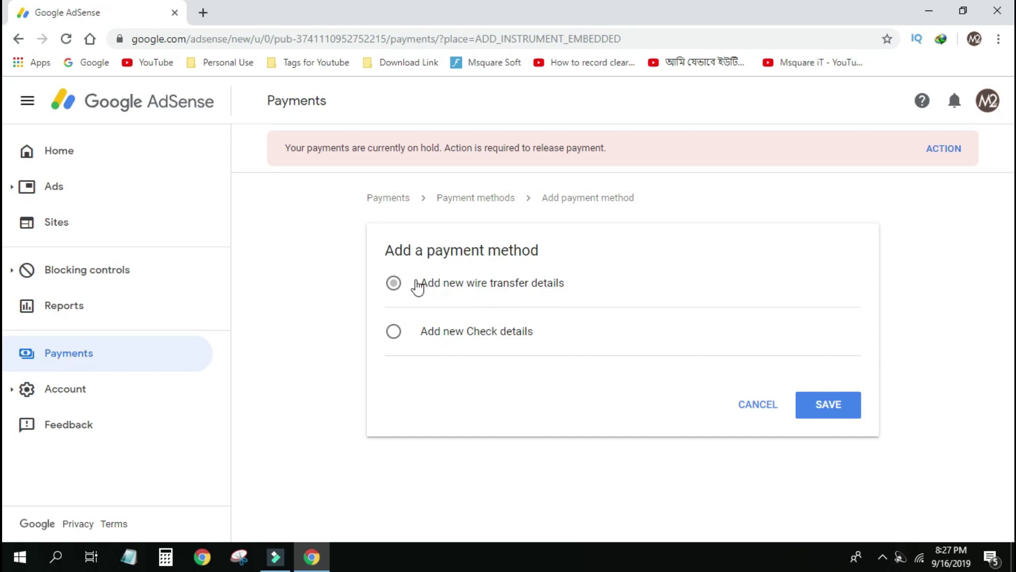
pyautogui.click(393, 283)
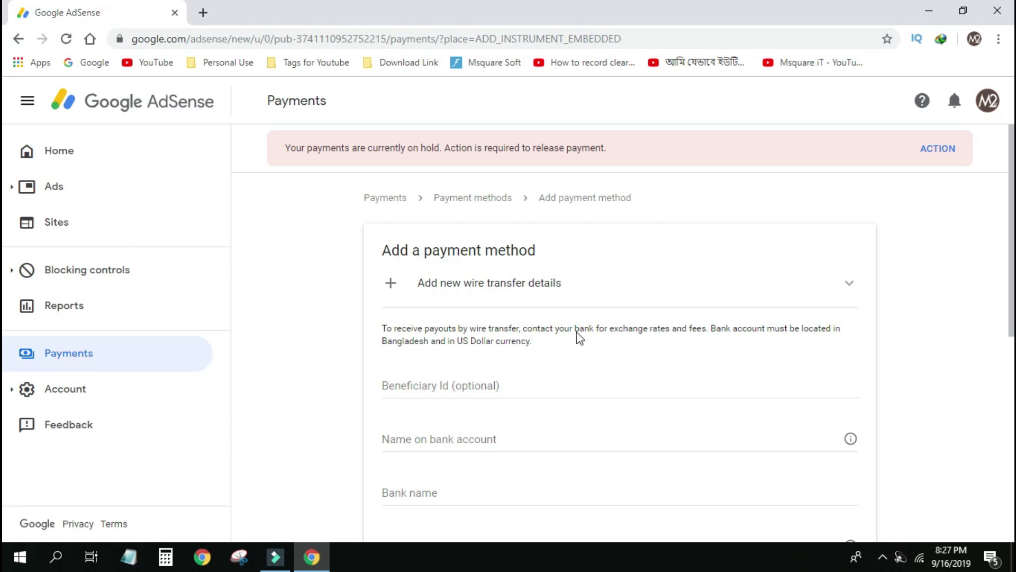
# Enter the account holder's full name in the Name on bank account field.
pyautogui.scroll(-2, 484, 381)
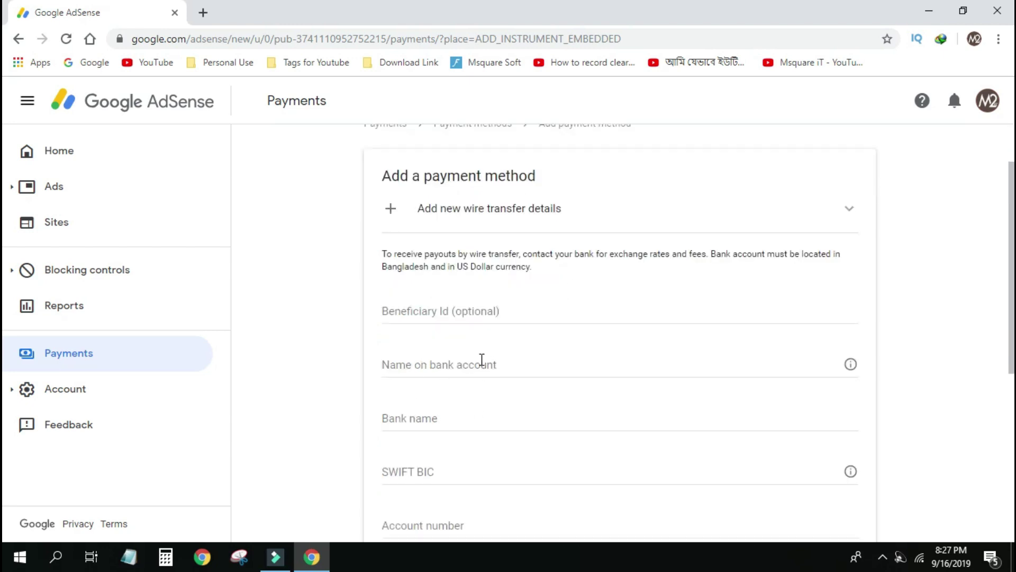
pyautogui.scroll(-2, 501, 352)
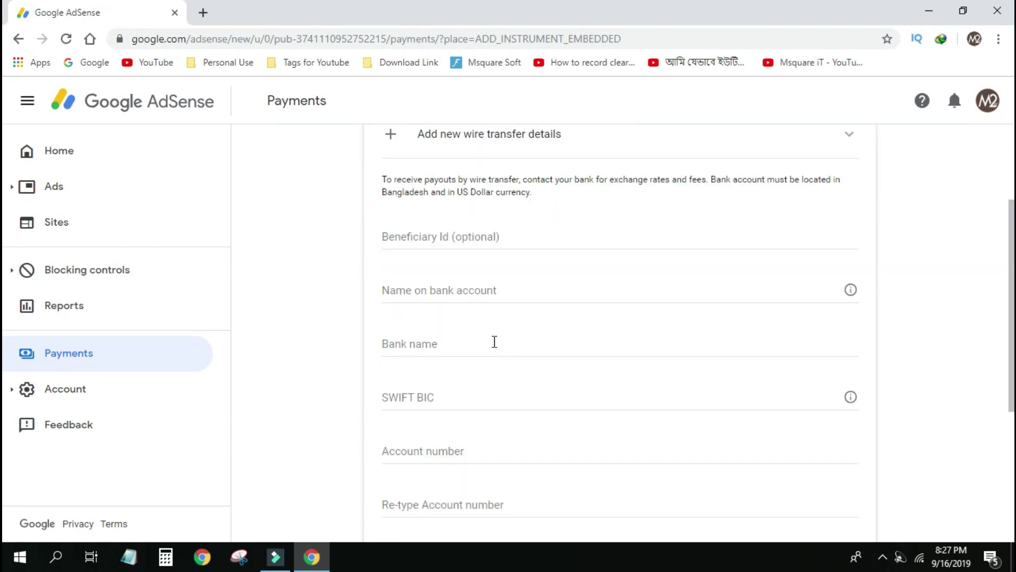
pyautogui.click(429, 239)
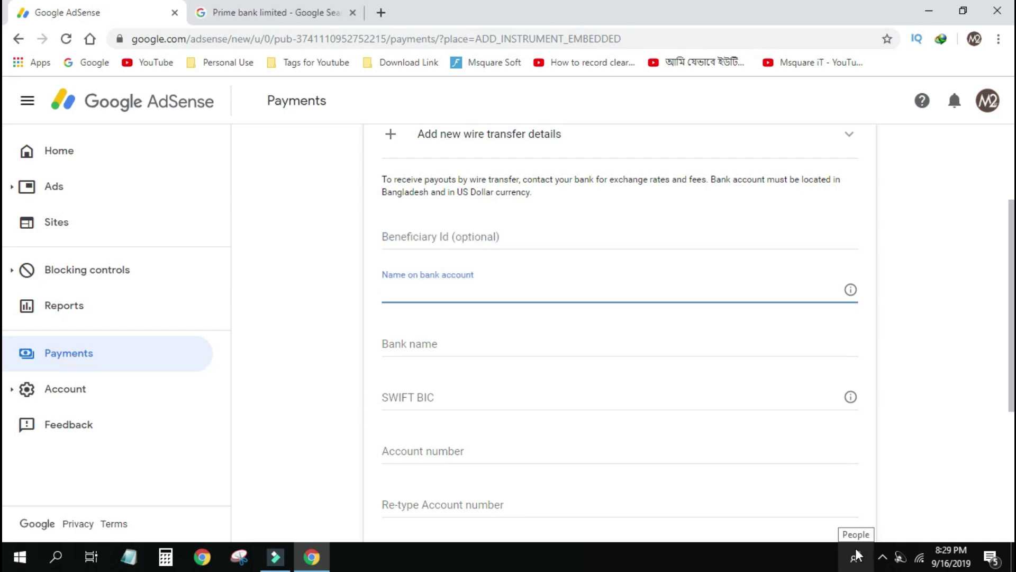
pyautogui.scroll(3, 817, 529)
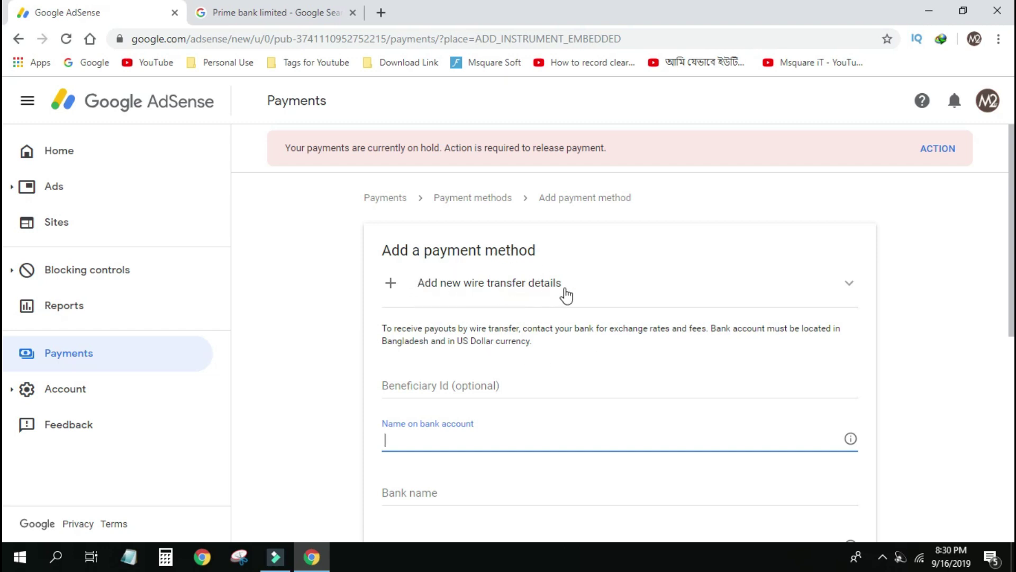
pyautogui.scroll(-3, 521, 344)
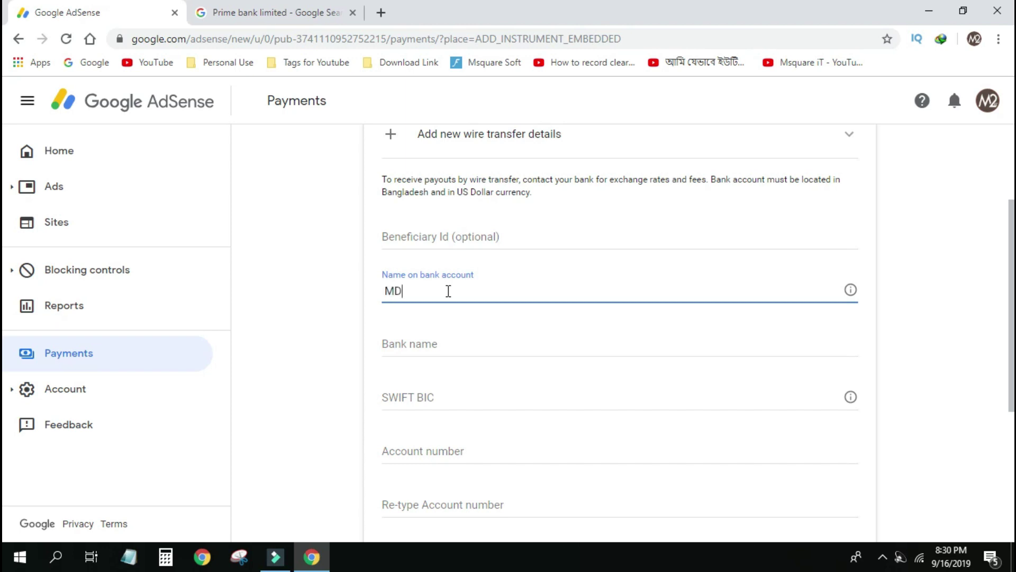
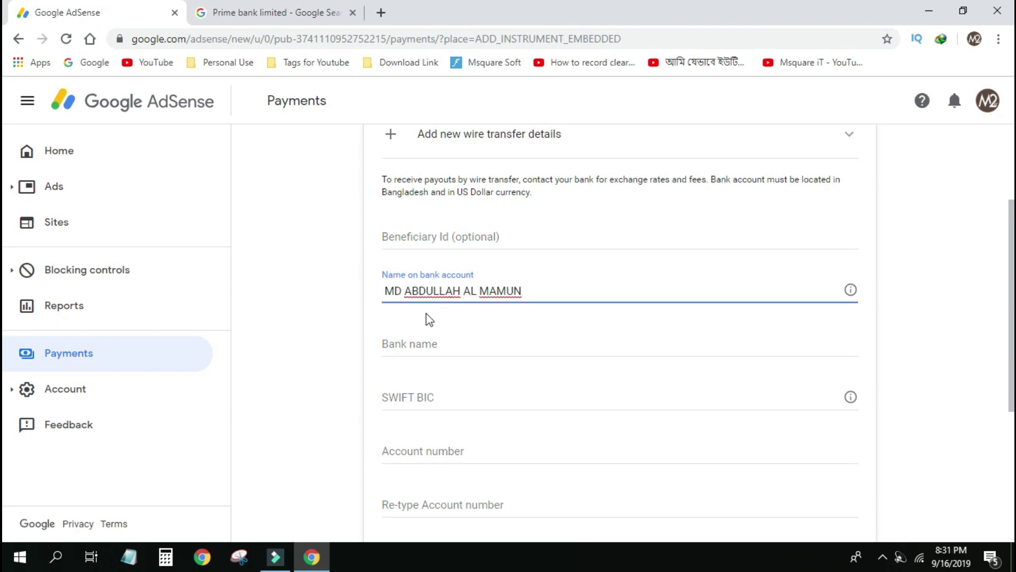
pyautogui.click(402, 345)
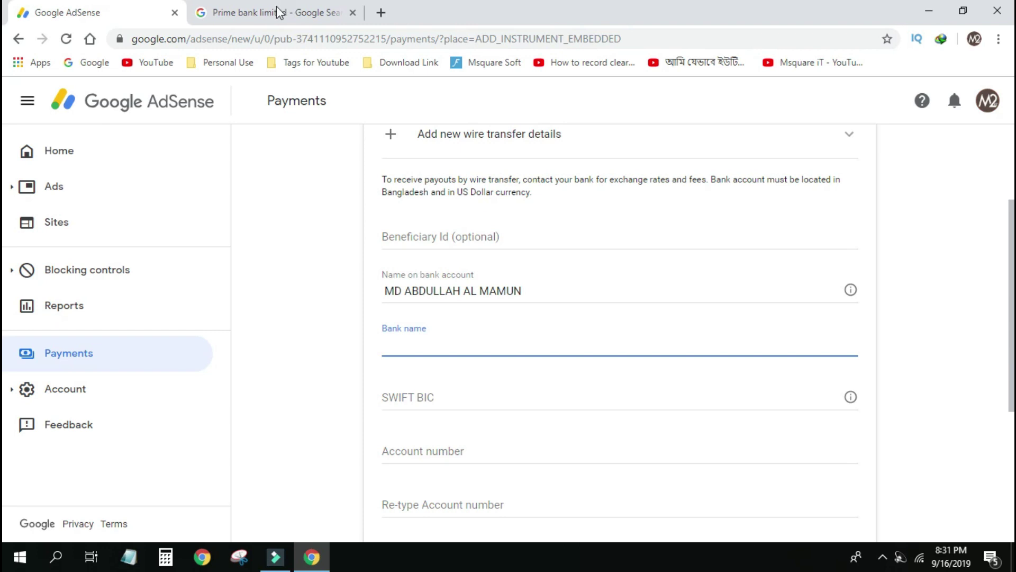
# Copy 'Prime Bank Limited' from the search results and paste it into the Bank name field.
pyautogui.click(281, 12)
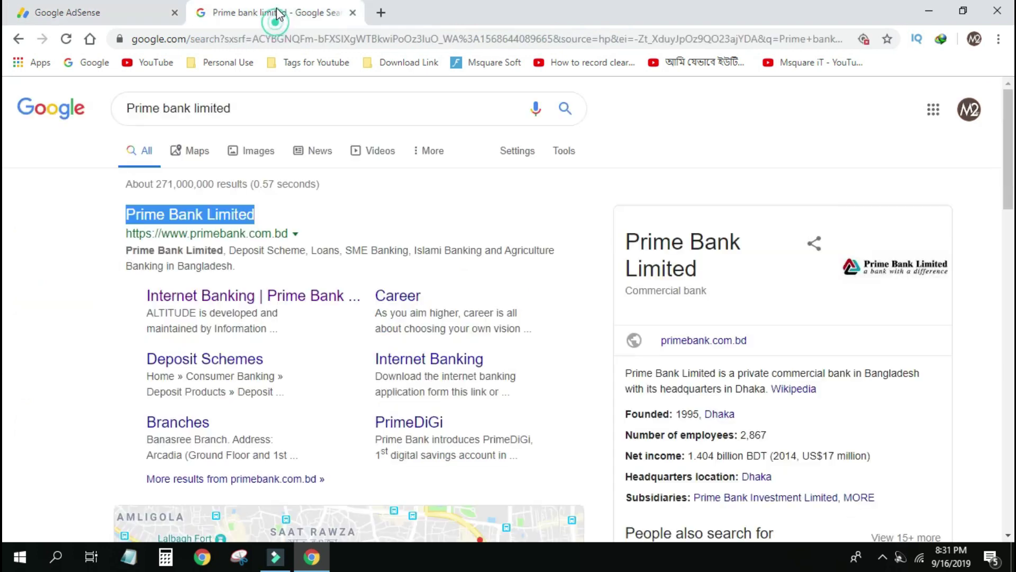
pyautogui.rightClick(190, 210)
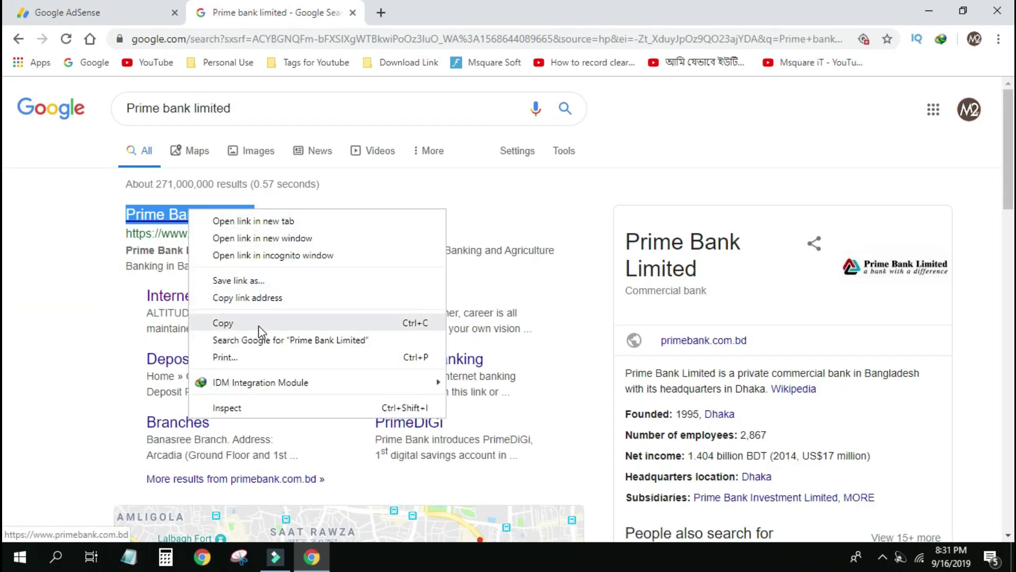
pyautogui.click(233, 324)
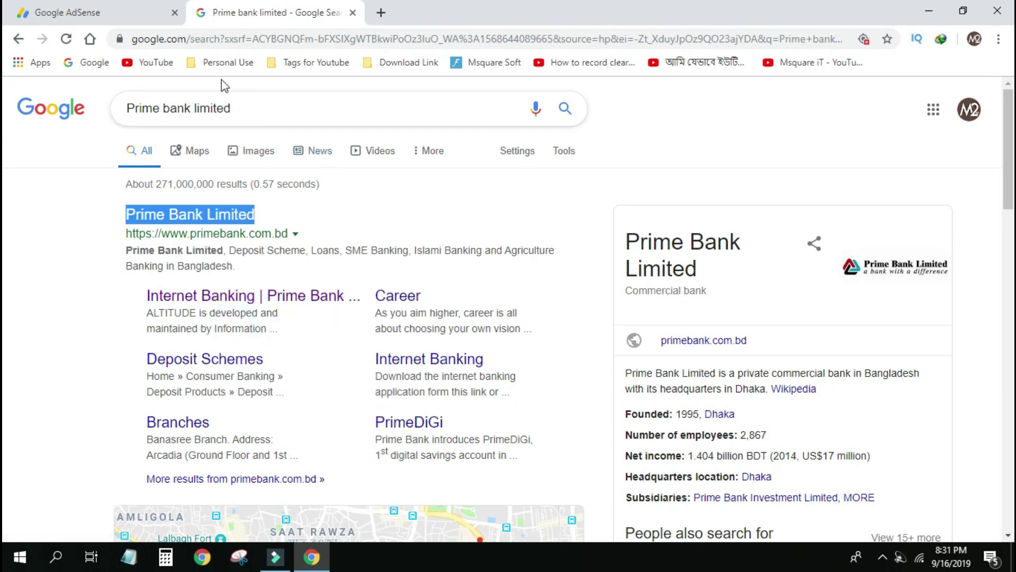
pyautogui.click(114, 12)
pyautogui.rightClick(397, 345)
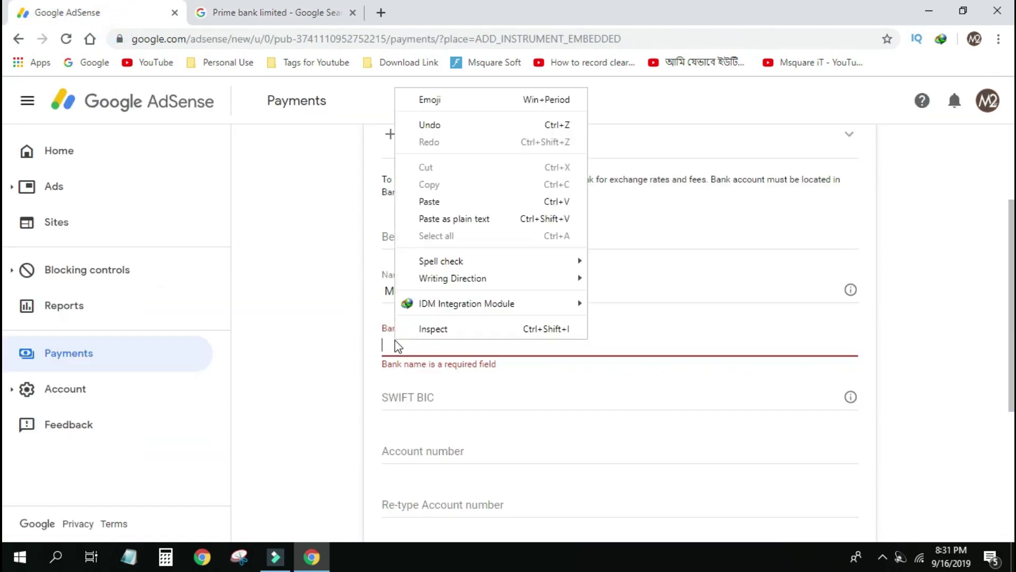
pyautogui.click(454, 202)
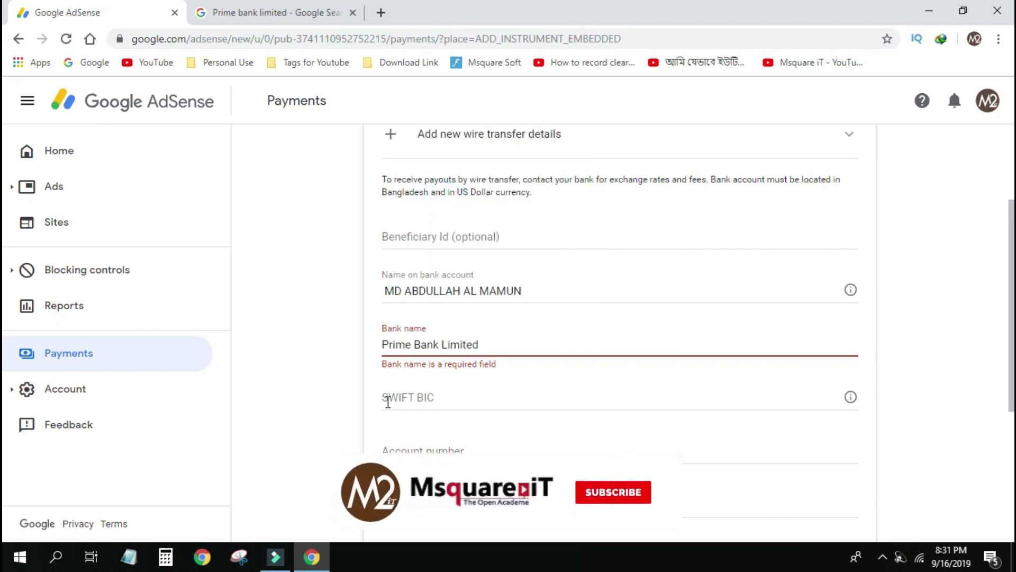
pyautogui.click(409, 396)
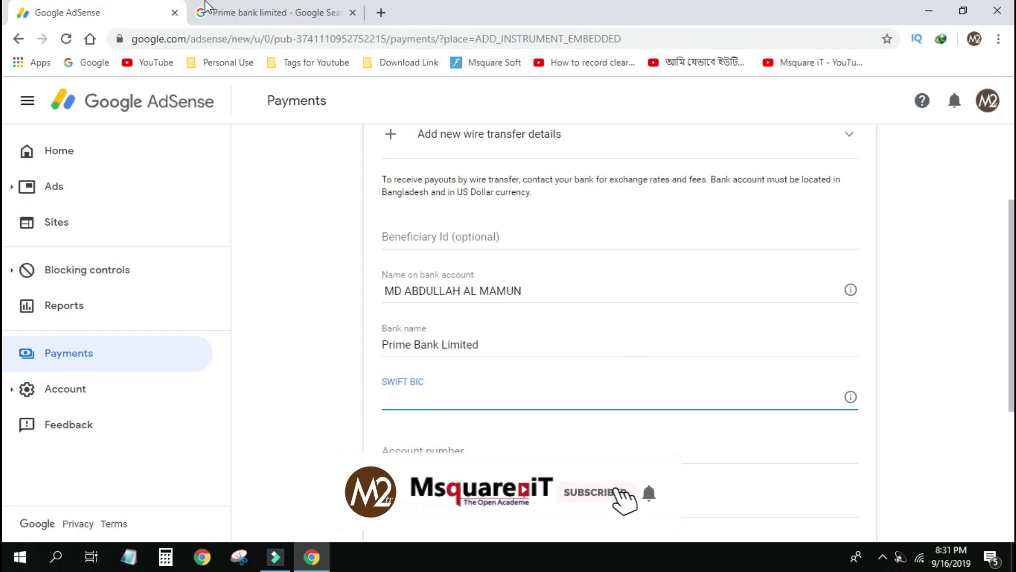
pyautogui.click(249, 12)
# Search for the Prime Bank Limited SWIFT code for the Sat Mosjid Road branch.
pyautogui.click(237, 110)
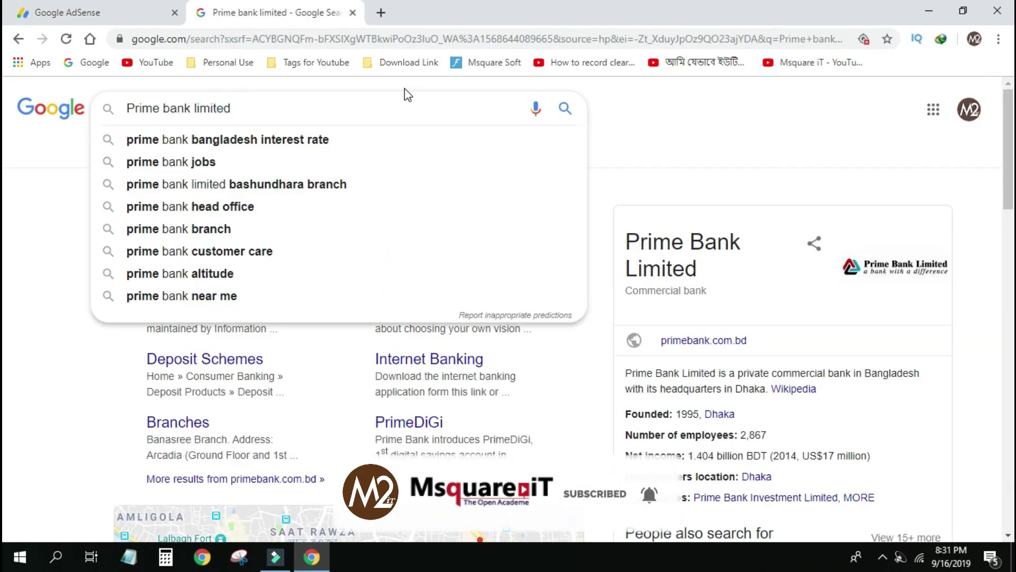
pyautogui.write('SWI')
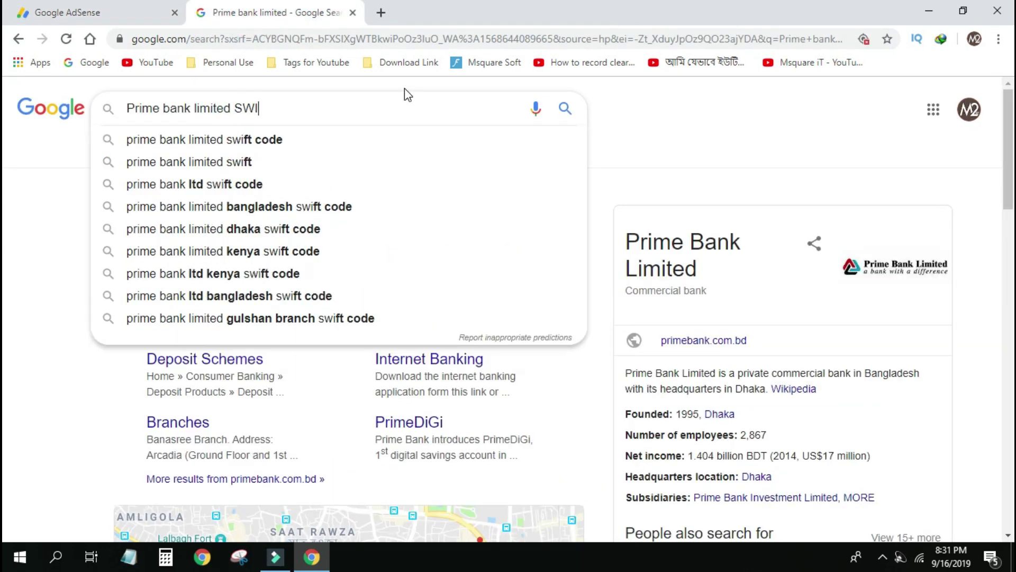
pyautogui.press('Down')
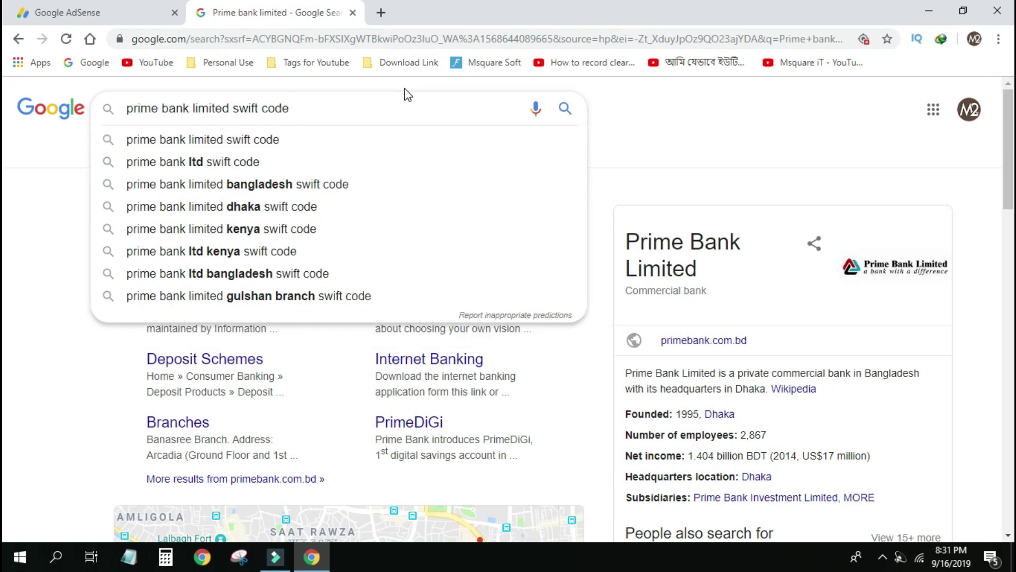
pyautogui.write('S')
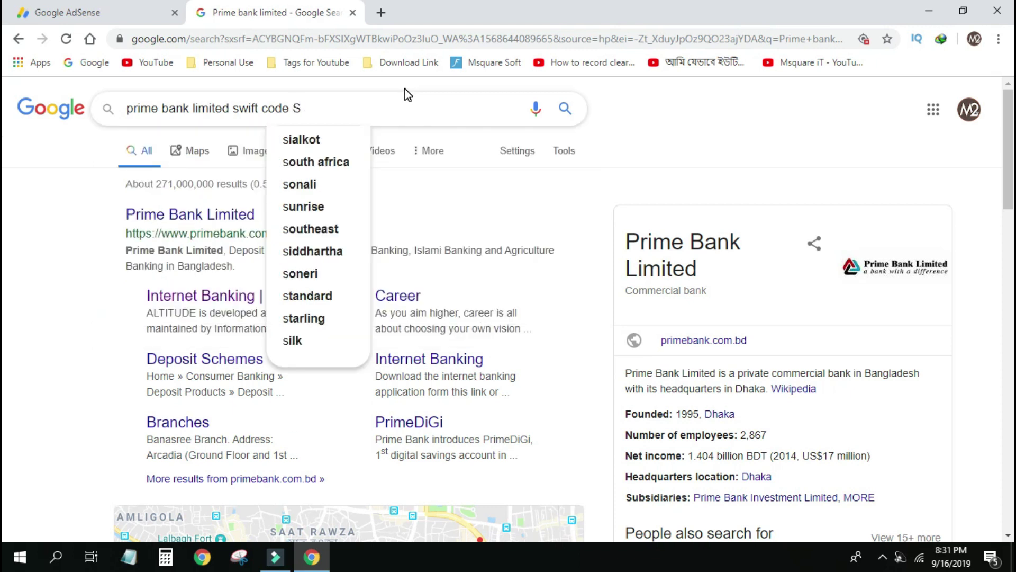
pyautogui.write('ATMO')
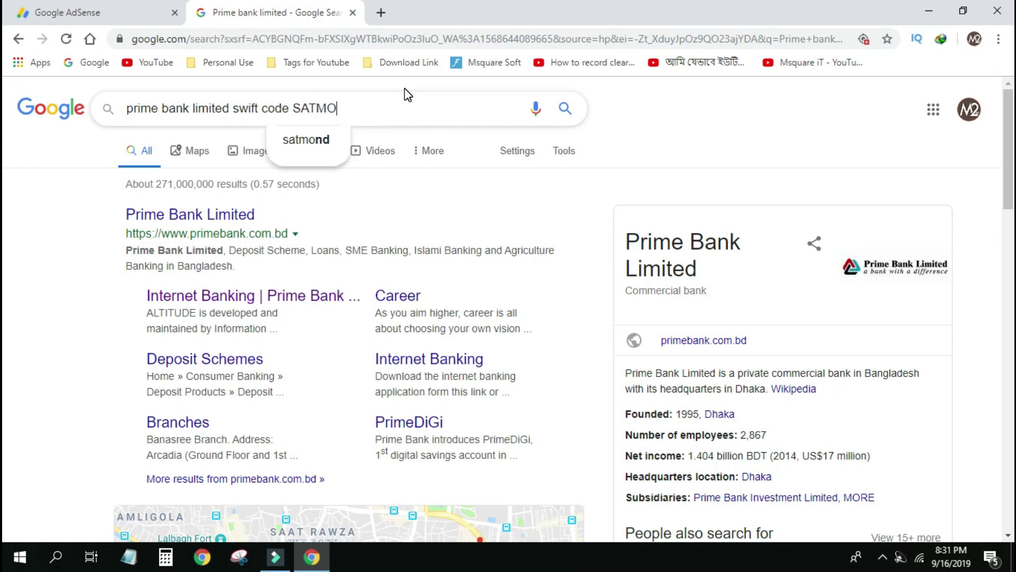
pyautogui.press('BackSpace')
pyautogui.press('BackSpace')
pyautogui.write('O')
pyautogui.press('BackSpace')
pyautogui.write('MOSJID ')
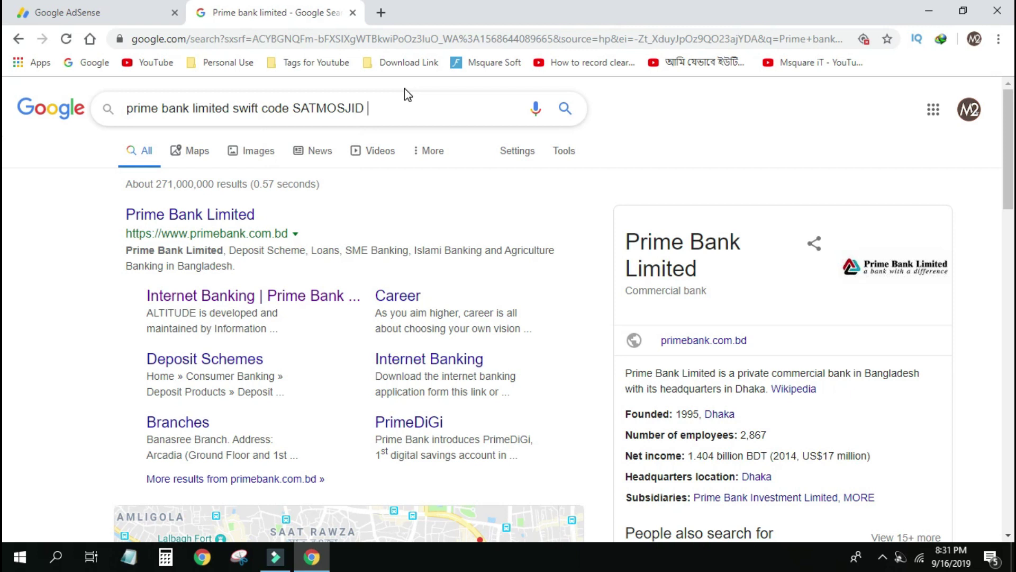
pyautogui.write('ROAD BRA')
pyautogui.press('BackSpace')
pyautogui.write('RANC')
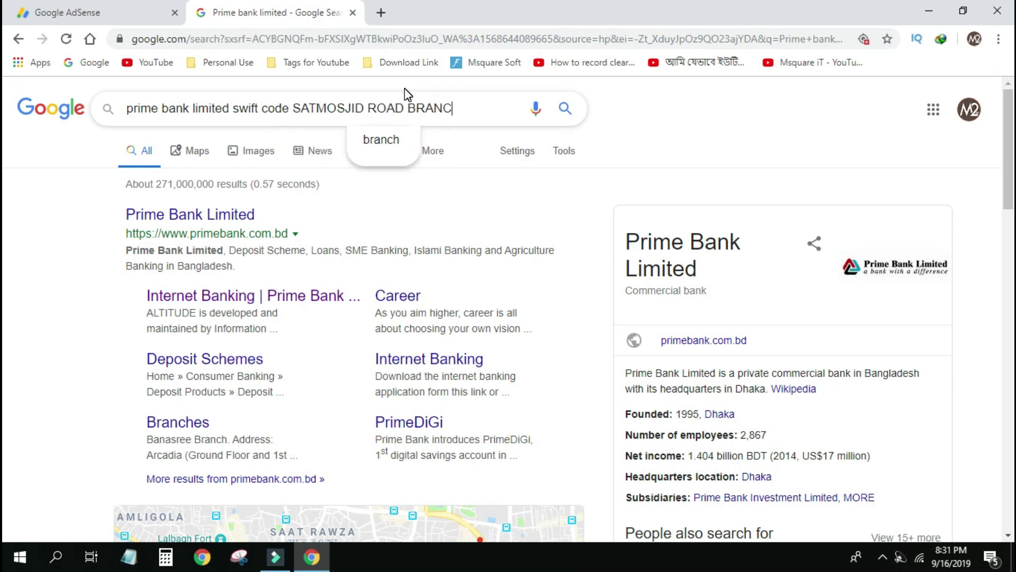
pyautogui.press('Return')
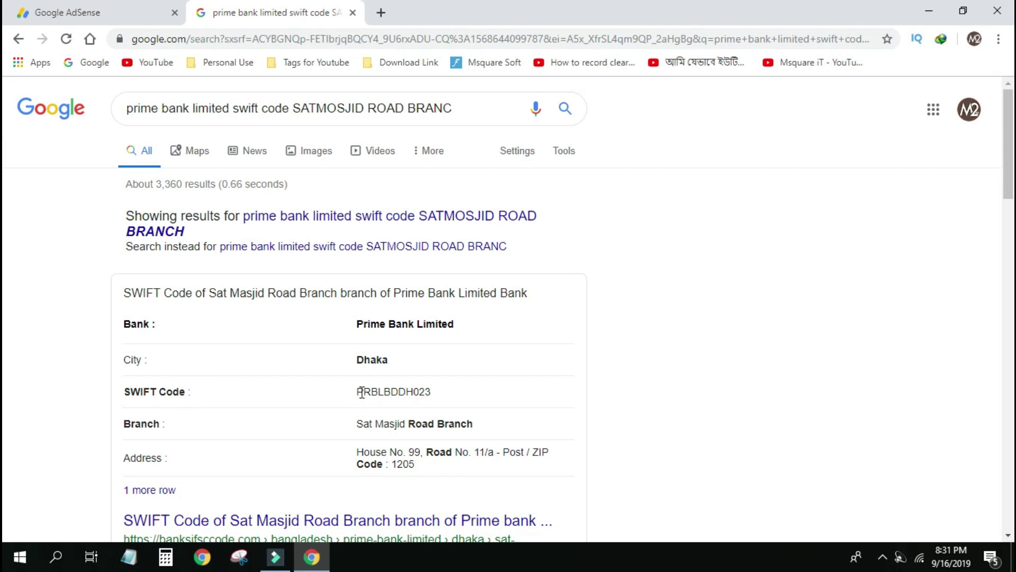
# Copy the SWIFT code PRBLBDDH023 from the results and return to AdSense.
pyautogui.moveTo(357, 392); pyautogui.dragTo(424, 396)
pyautogui.rightClick(424, 396)
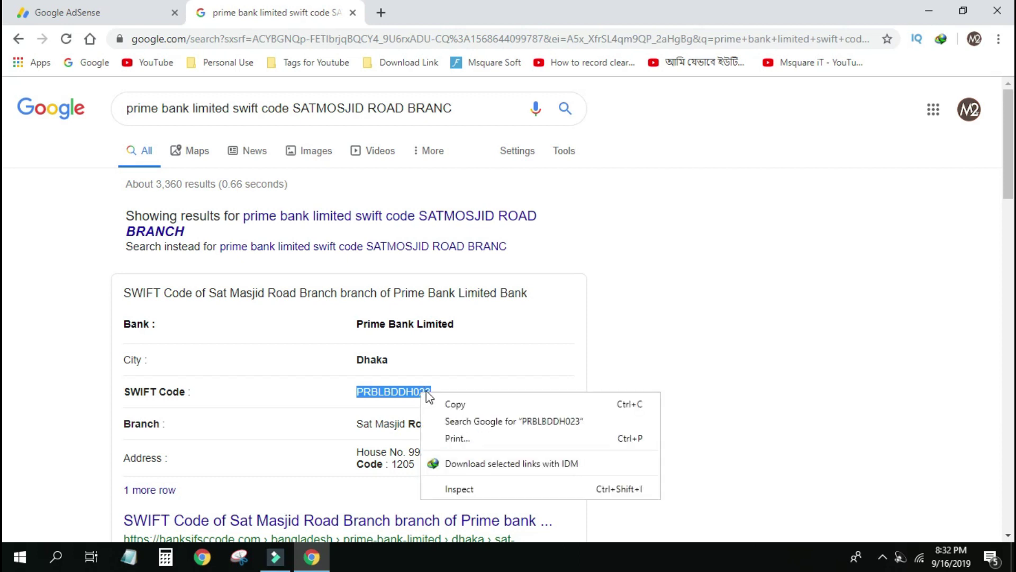
pyautogui.click(455, 403)
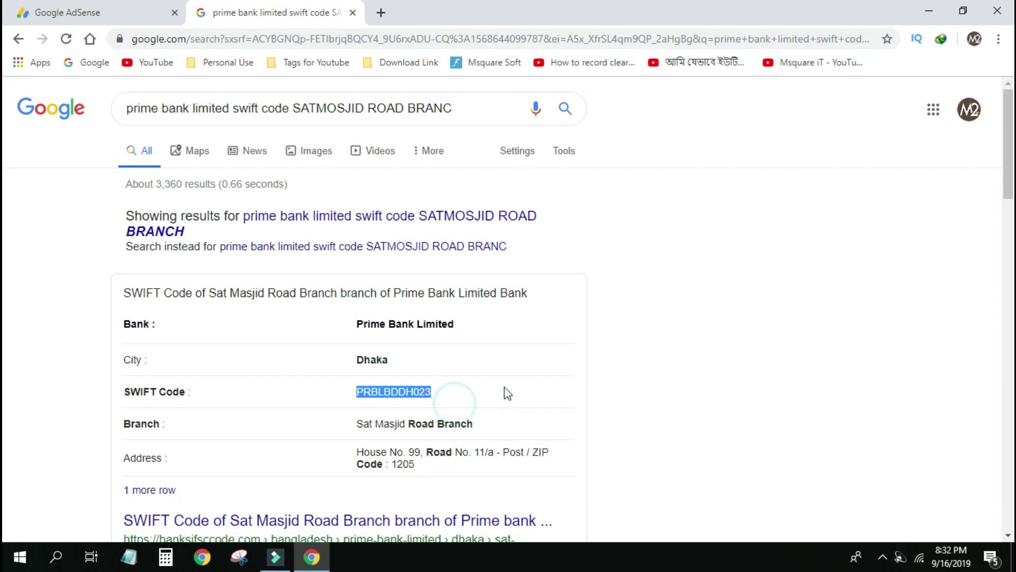
pyautogui.click(90, 11)
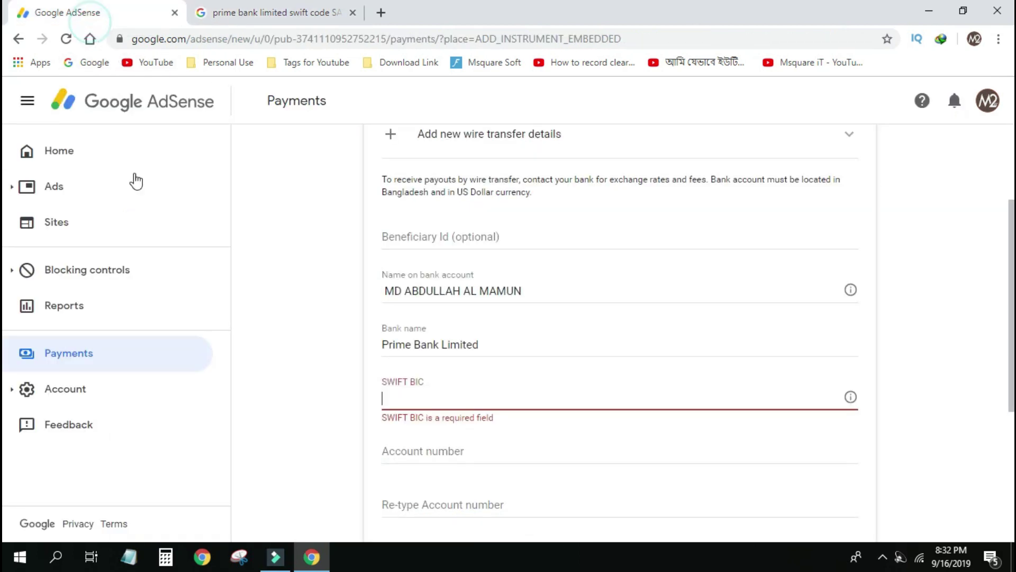
# Paste PRBLBDDH023 into the SWIFT BIC field.
pyautogui.rightClick(396, 399)
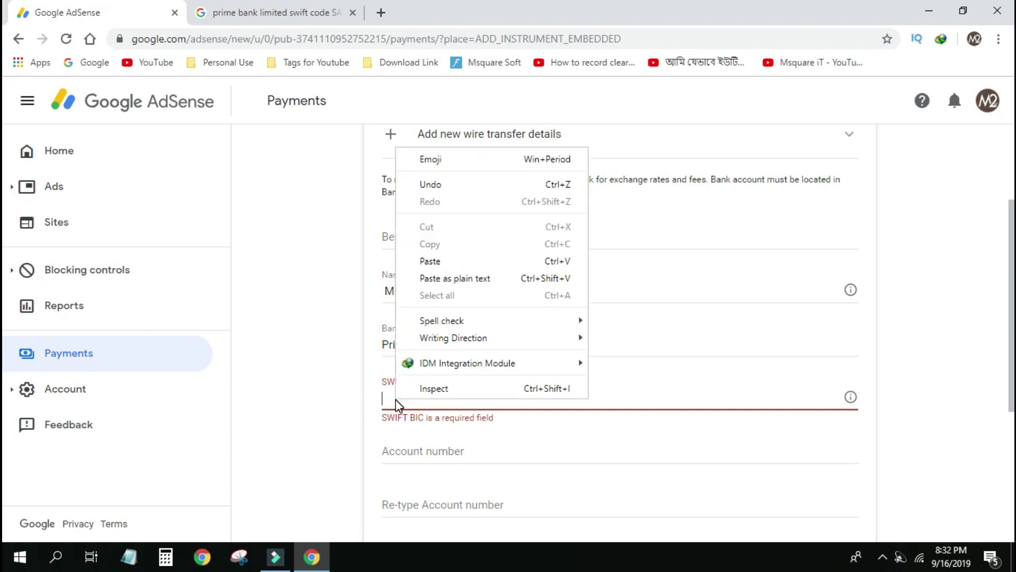
pyautogui.click(454, 263)
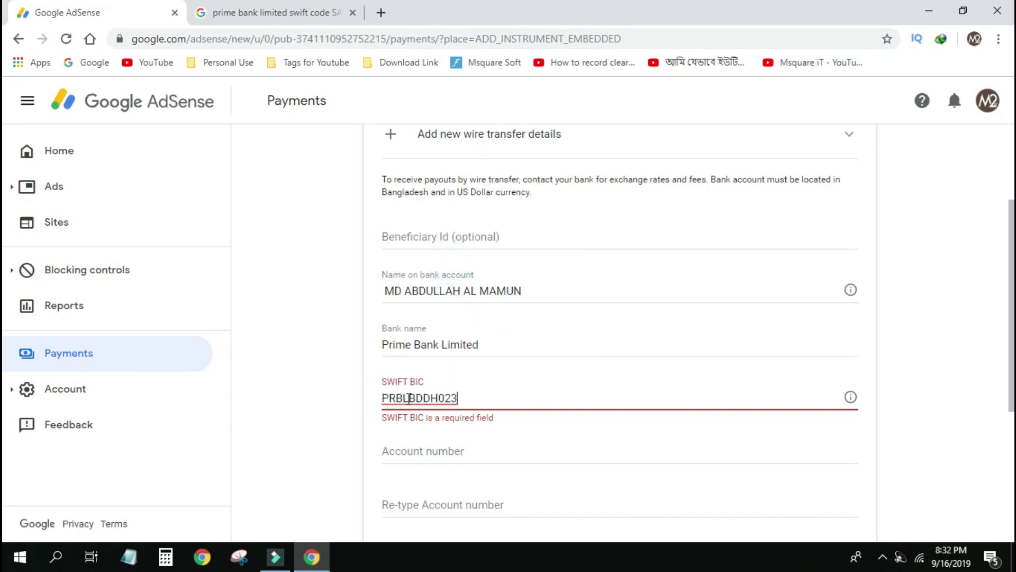
pyautogui.scroll(-1, 418, 407)
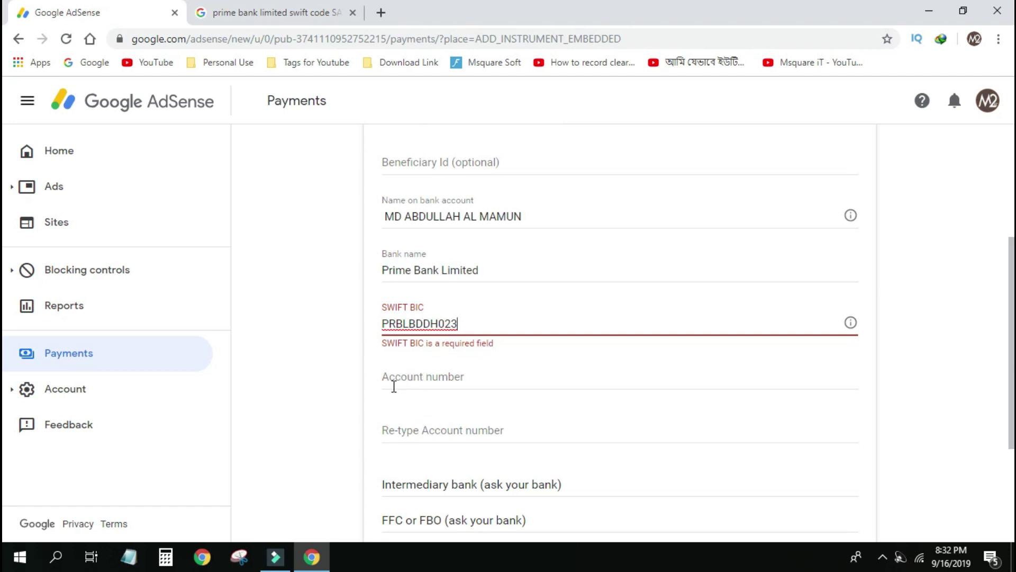
pyautogui.click(415, 378)
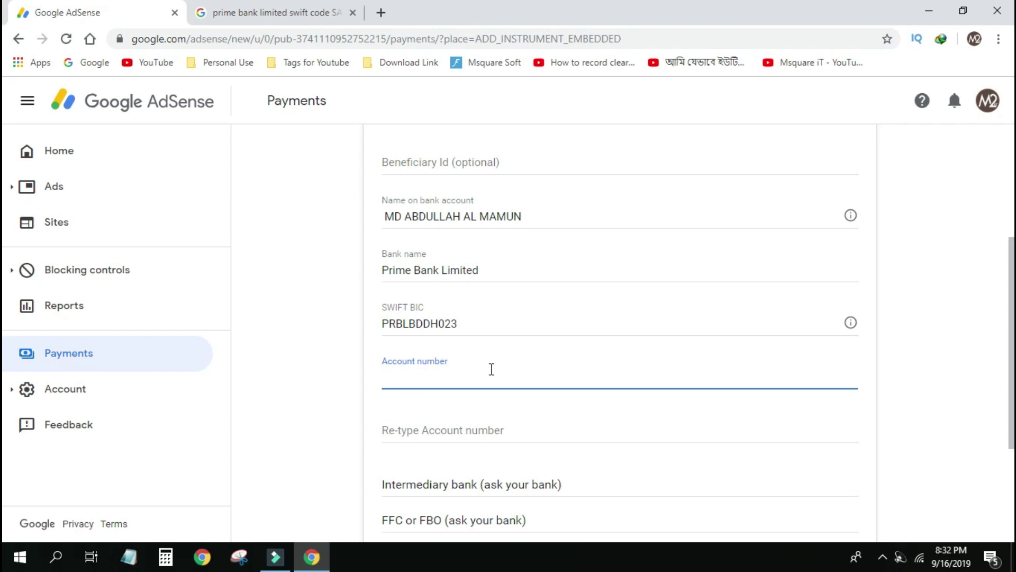
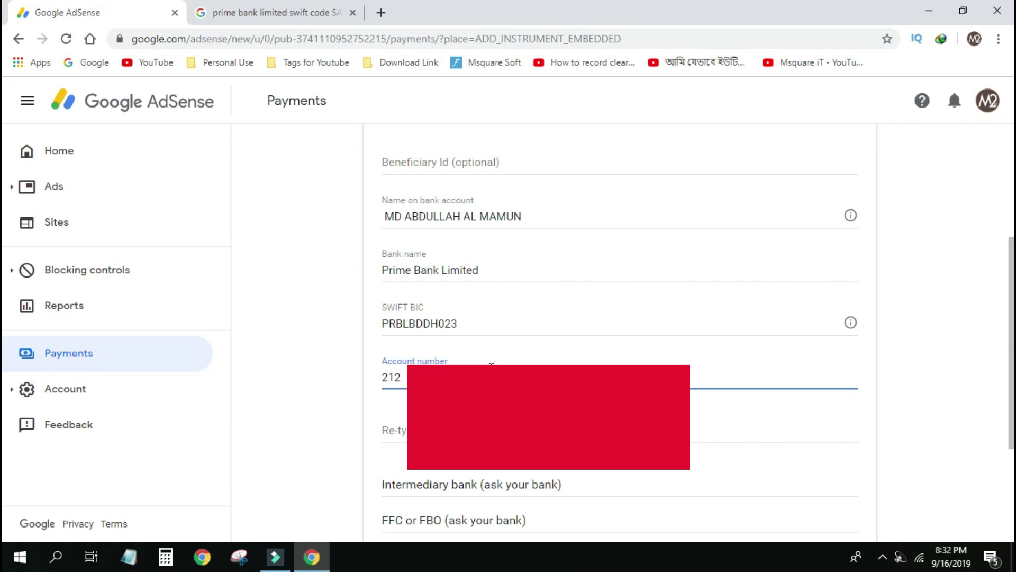
# Type the bank account number, then copy it into the Re-type account number field.
pyautogui.doubleClick(394, 377)
pyautogui.rightClick(398, 374)
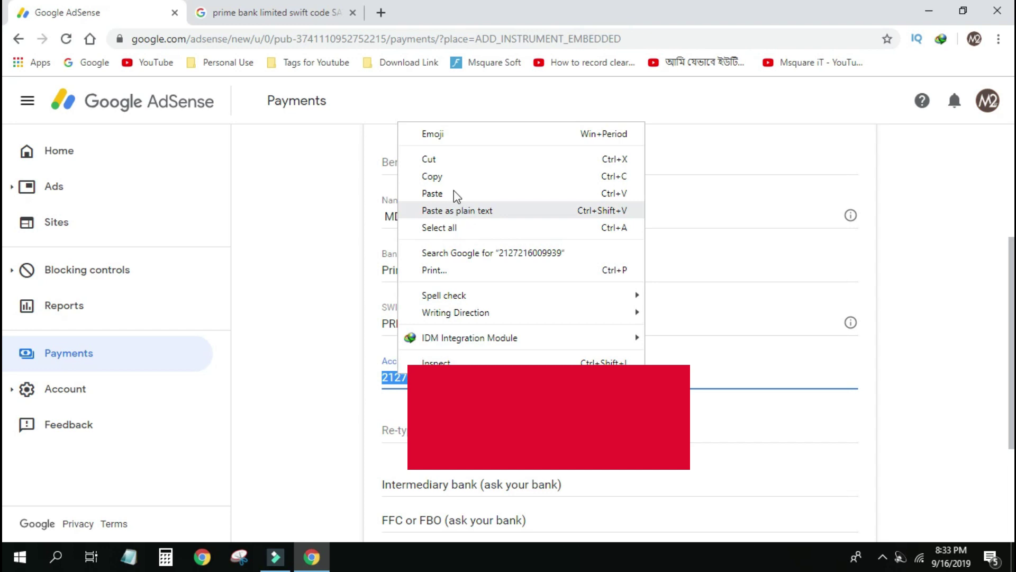
pyautogui.click(444, 177)
pyautogui.click(447, 429)
pyautogui.rightClick(447, 430)
pyautogui.click(468, 295)
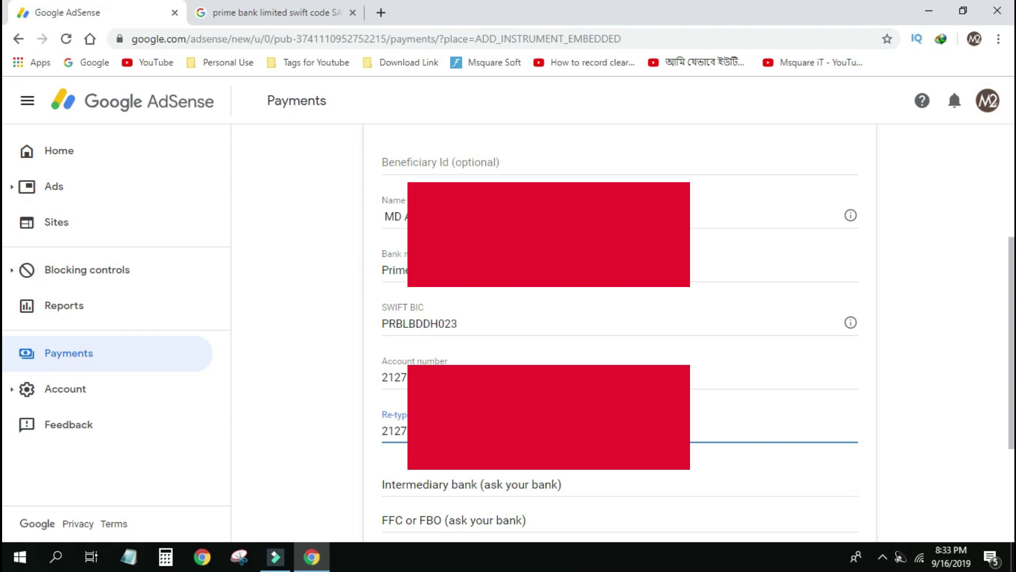
pyautogui.scroll(-3, 626, 392)
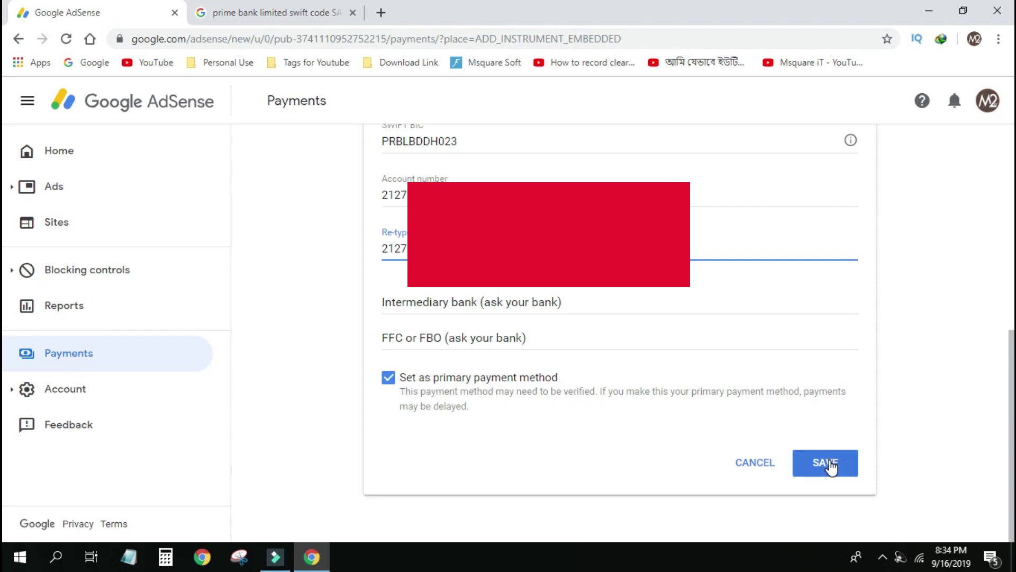
# Save the Prime Bank wire transfer details as the primary payment method.
pyautogui.click(830, 465)
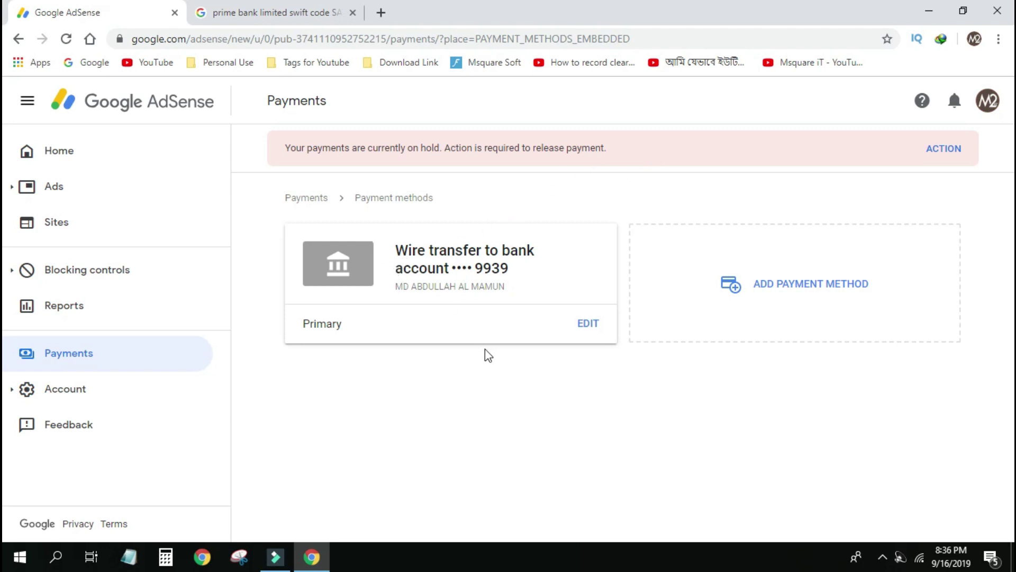
# Reload the payment methods page and return to the Payments overview showing wire transfer.
pyautogui.click(292, 41)
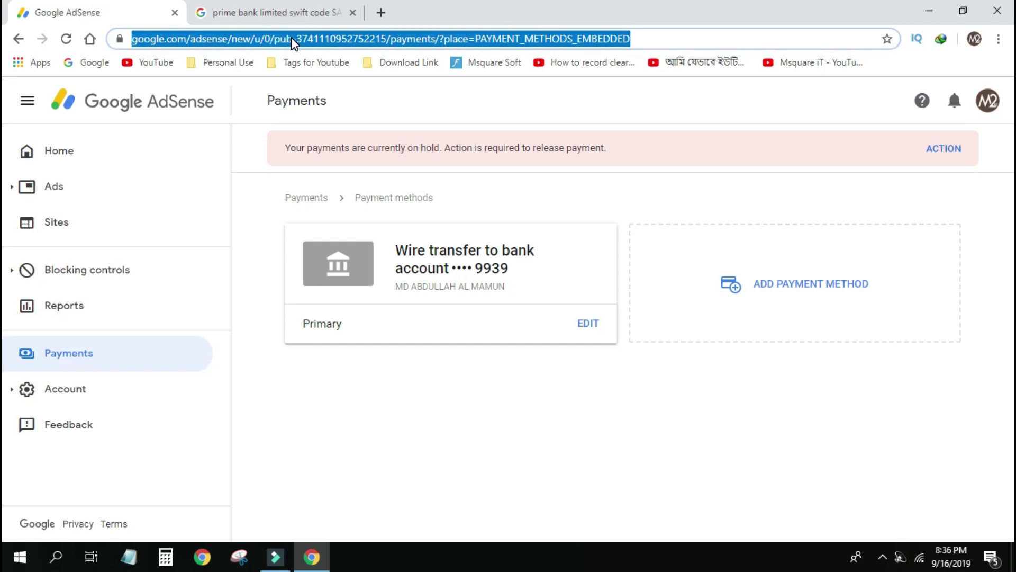
pyautogui.press('Return')
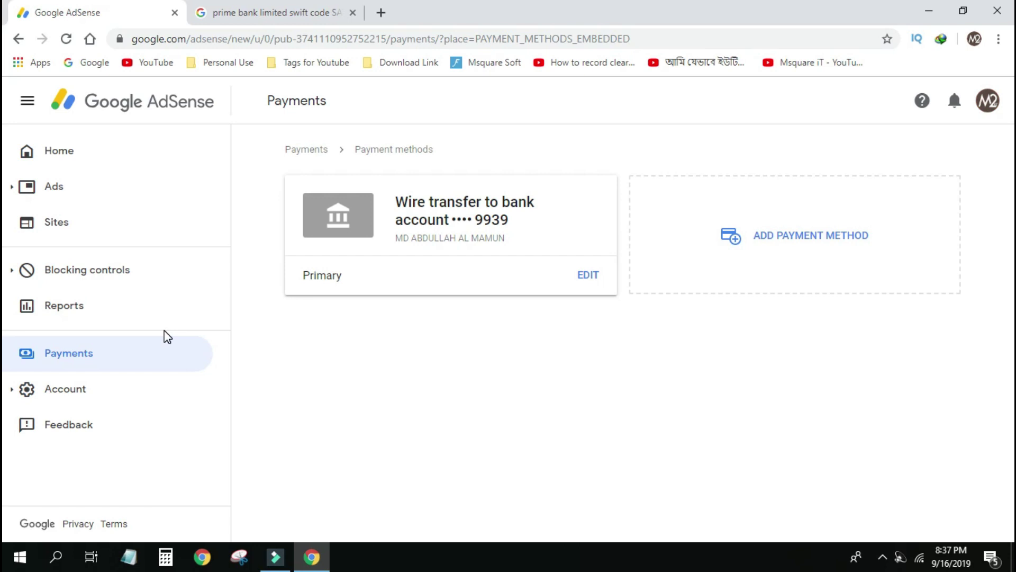
pyautogui.hotkey('alt', 'Left')
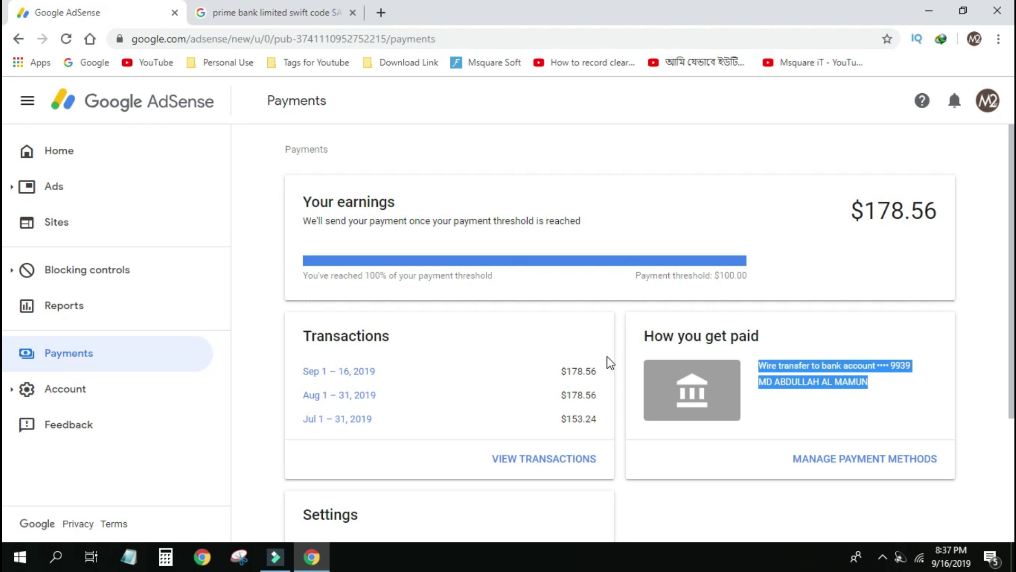
# Close the leftover bank search results tab and go to the AdSense Home dashboard.
pyautogui.click(295, 19)
pyautogui.click(352, 12)
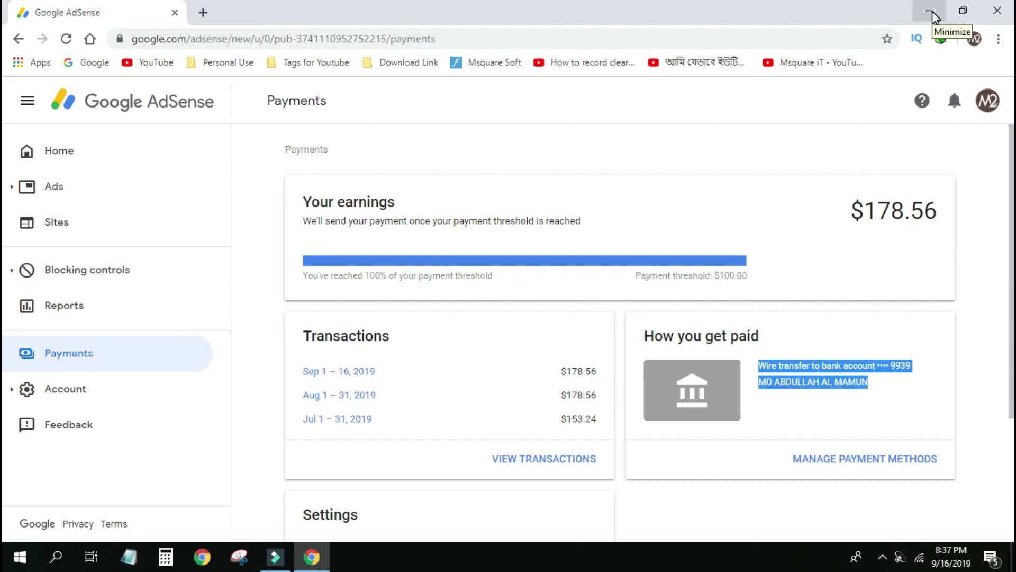
pyautogui.click(66, 151)
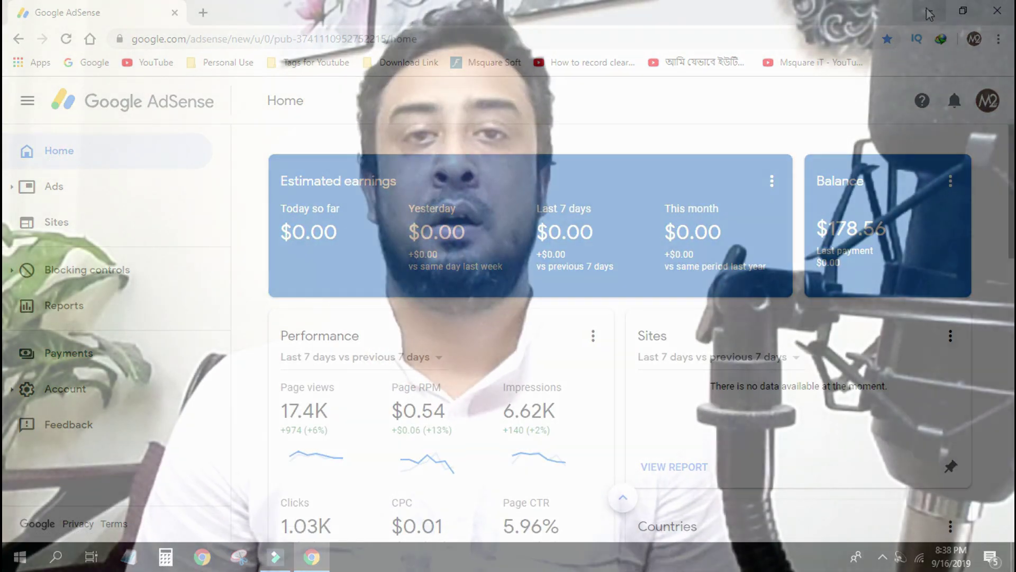